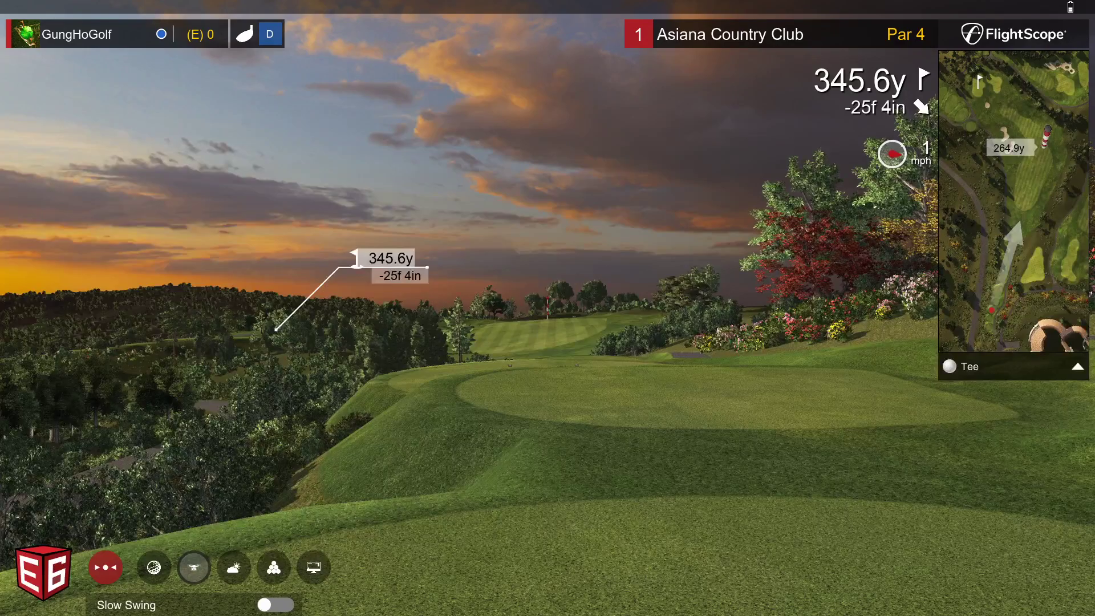
- Launch NVIDIA Control Panel by searching 'nvi' and view the Global Settings 3D preferences
{"action": "key", "text": "super"}
{"action": "type", "text": "nvi"}
{"action": "key", "text": "Return"}
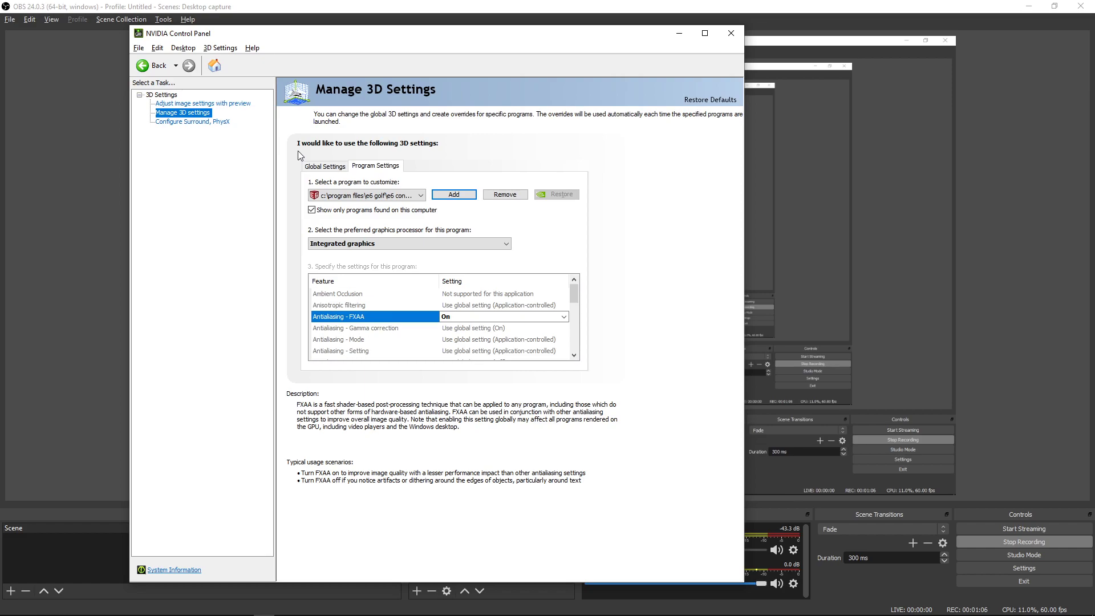
{"action": "left_click", "coordinate": [327, 166]}
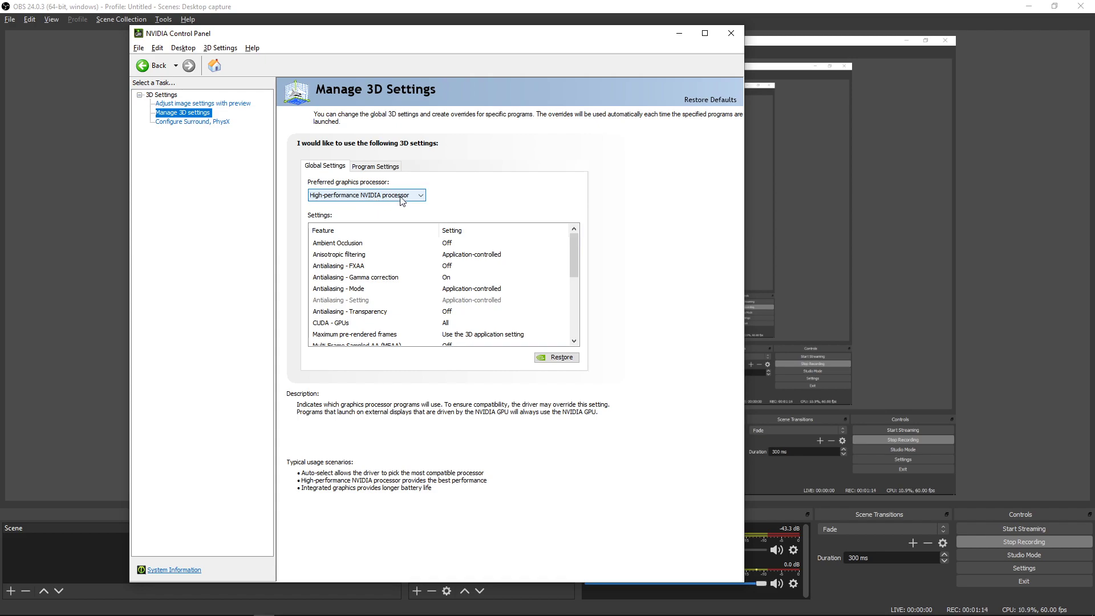
- Check the Program Settings program list, keeping E6 Connect, then open the Add programs dialog
{"action": "left_click", "coordinate": [376, 167]}
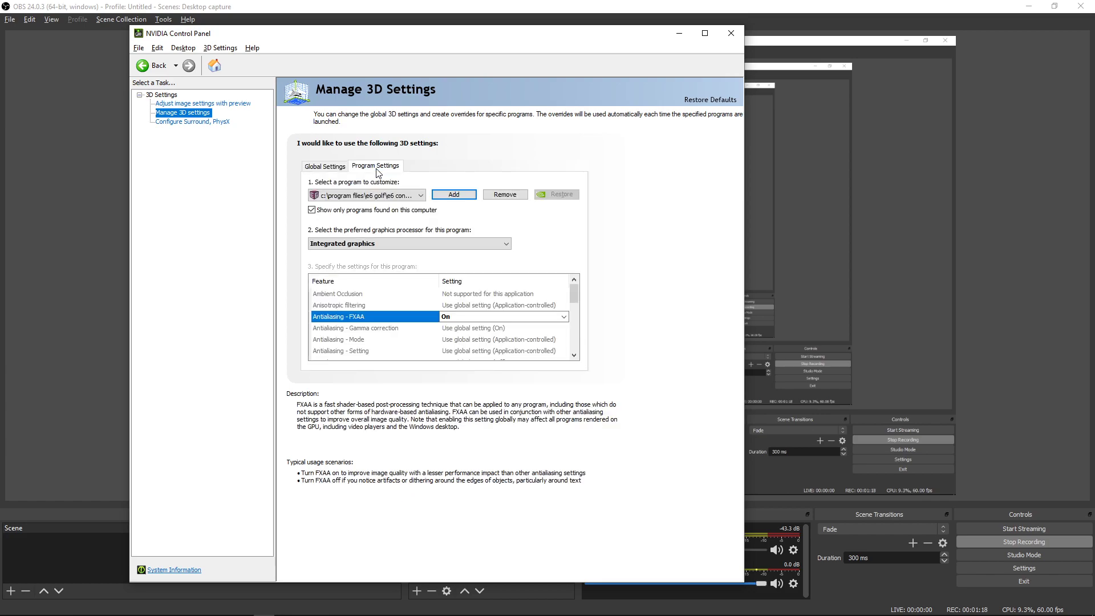
{"action": "left_click", "coordinate": [420, 195]}
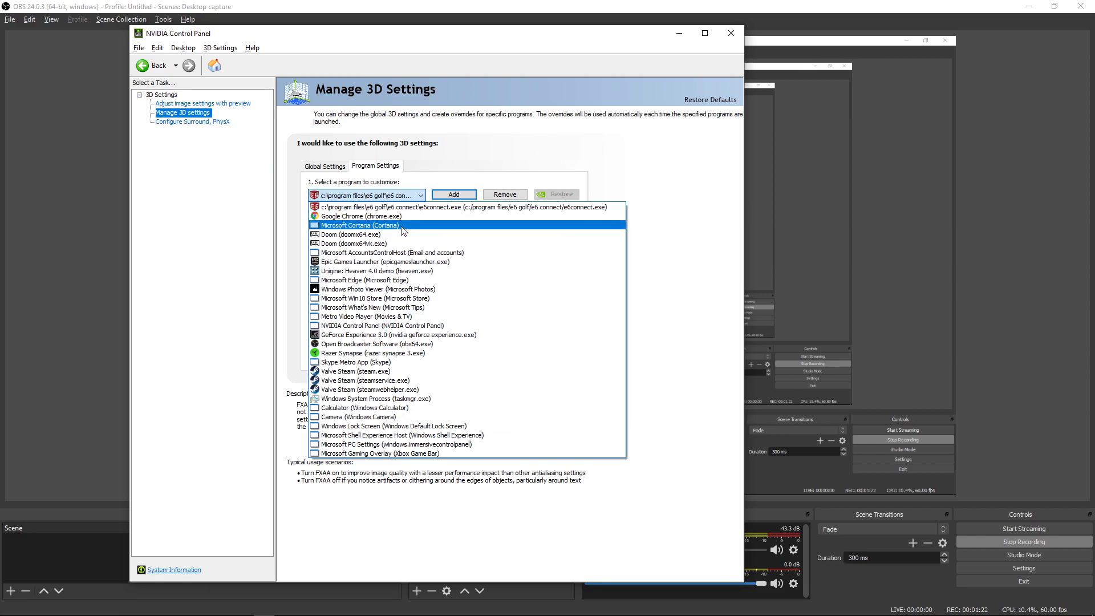
{"action": "left_click", "coordinate": [402, 208]}
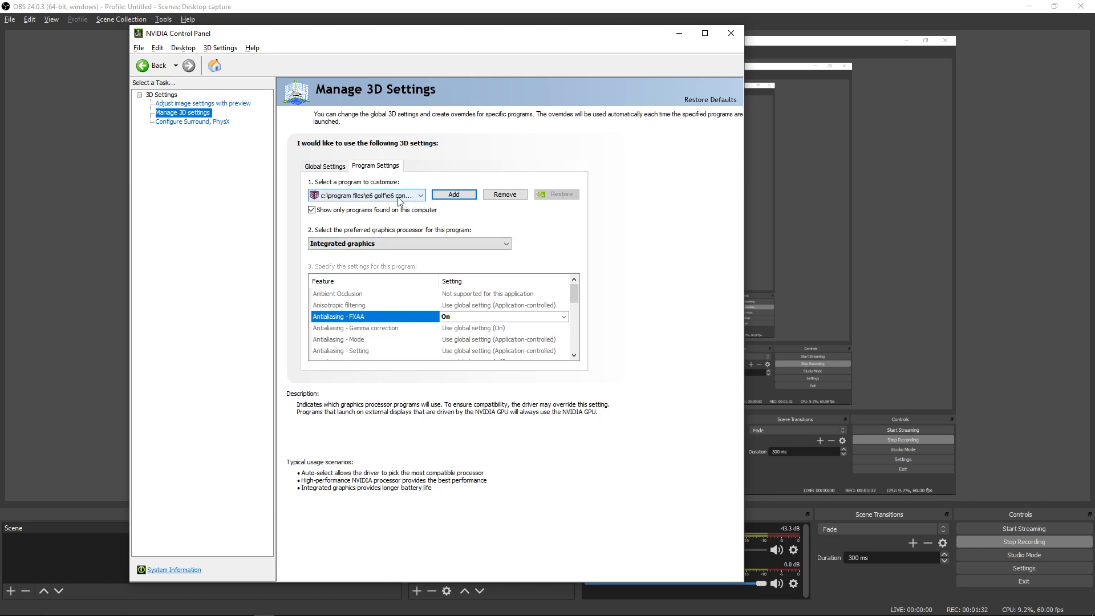
{"action": "left_click", "coordinate": [454, 195]}
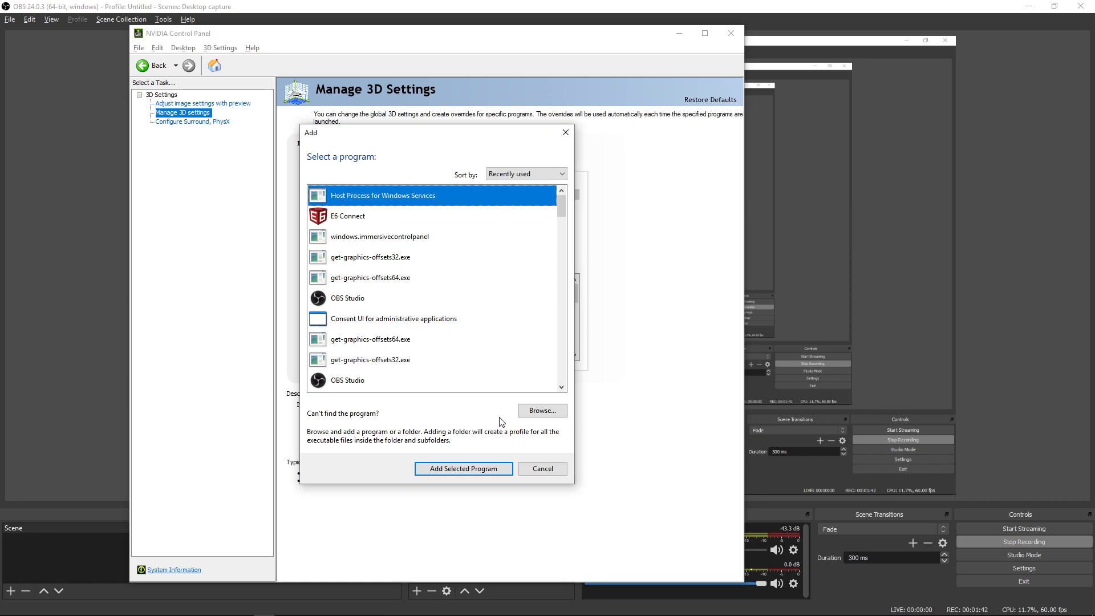
- Browse to C:\Program Files\E6 Golf\E6 Connect and add E6Connect.exe as a program profile
{"action": "left_click", "coordinate": [549, 415]}
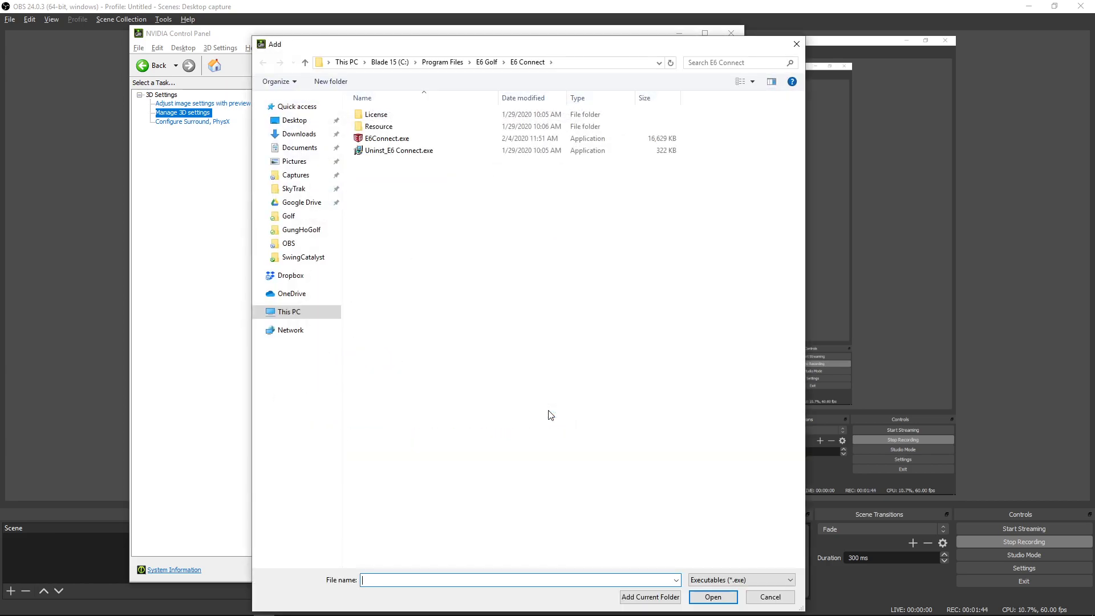
{"action": "left_click", "coordinate": [291, 315]}
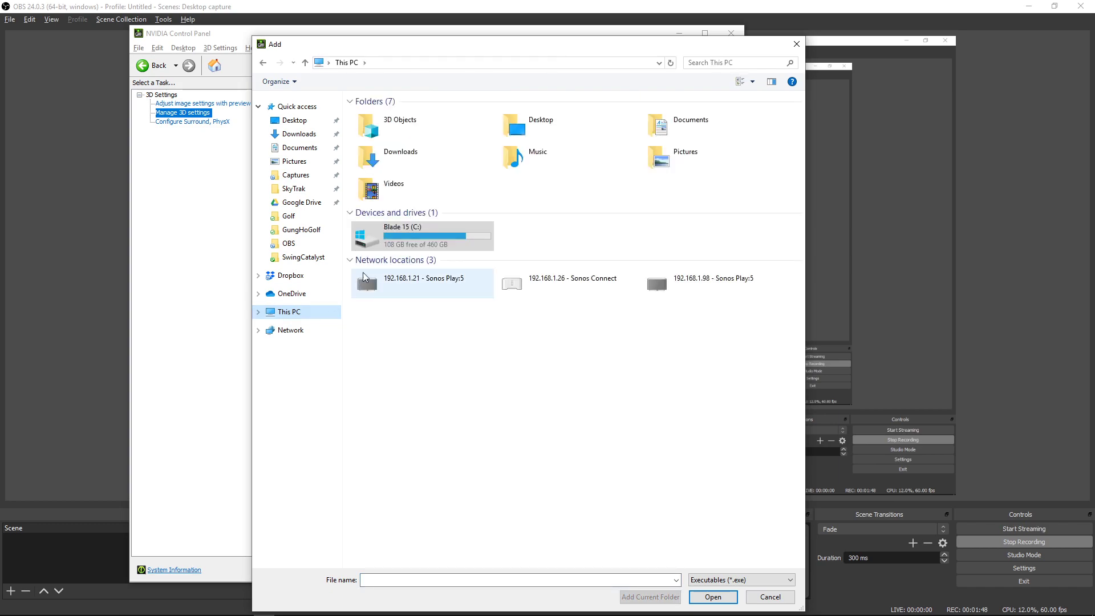
{"action": "double_click", "coordinate": [413, 234]}
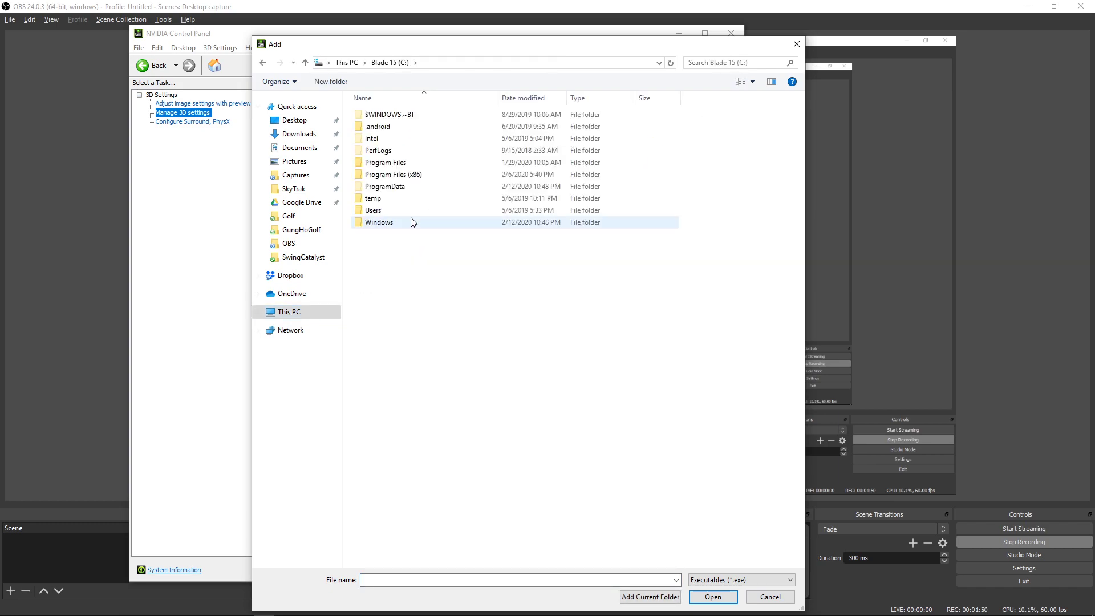
{"action": "double_click", "coordinate": [394, 164]}
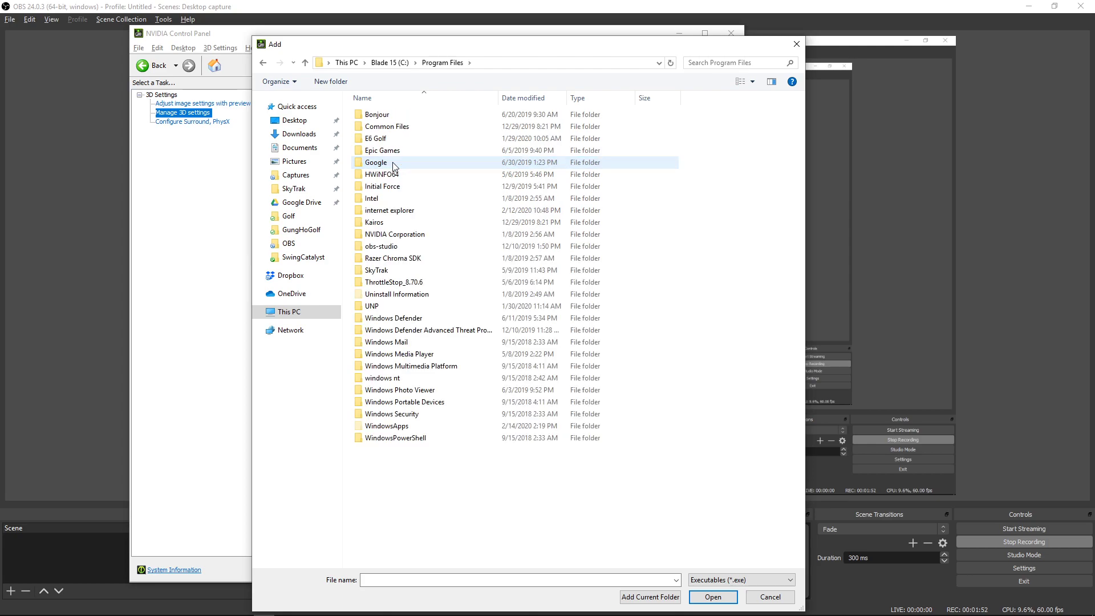
{"action": "double_click", "coordinate": [378, 138]}
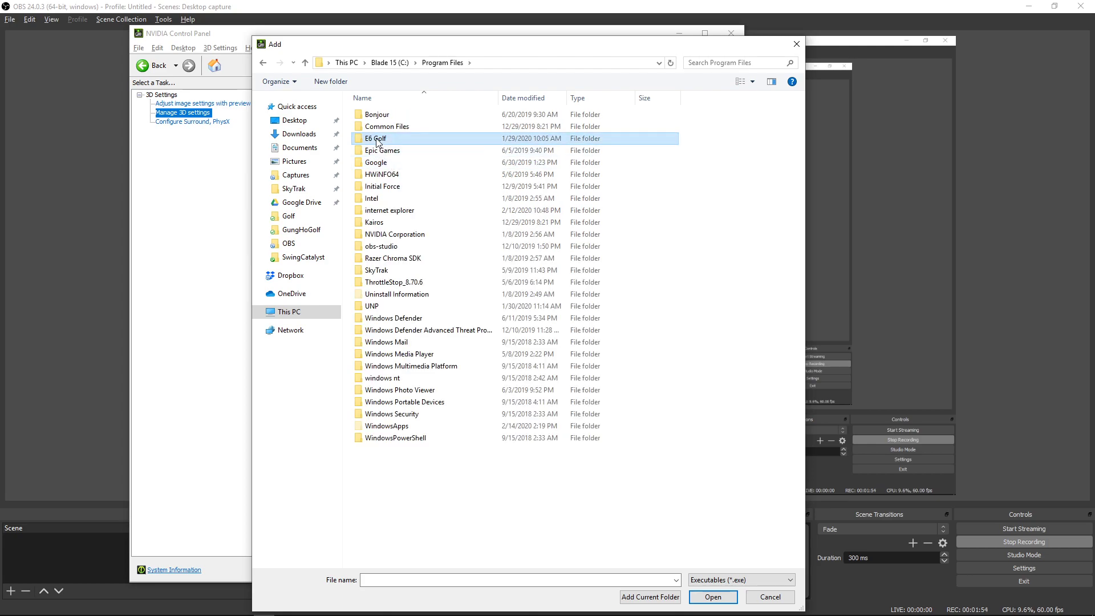
{"action": "double_click", "coordinate": [387, 117]}
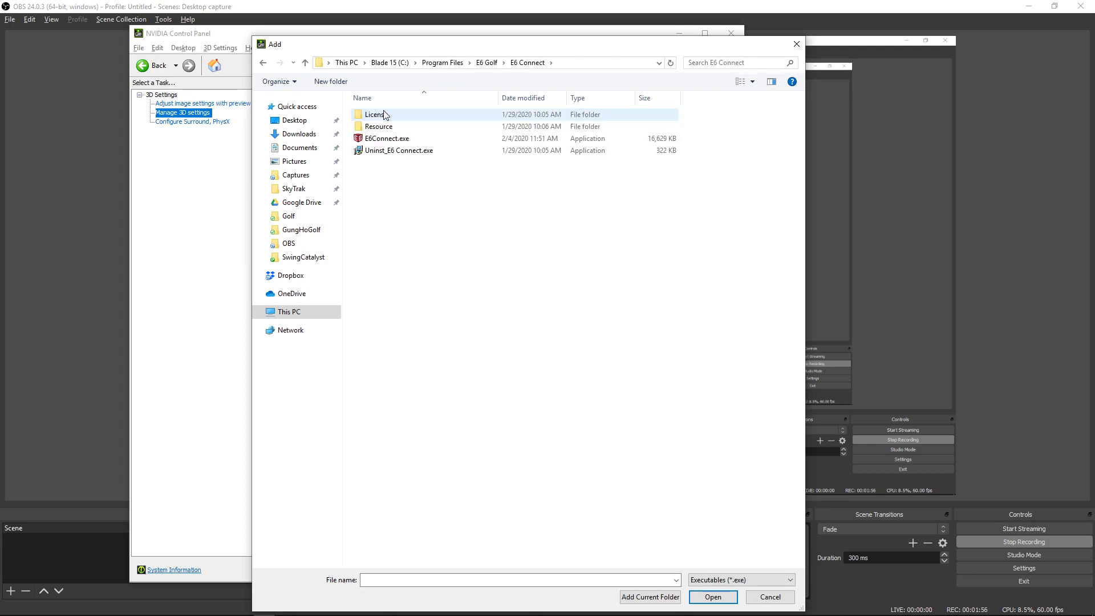
{"action": "left_click", "coordinate": [389, 141]}
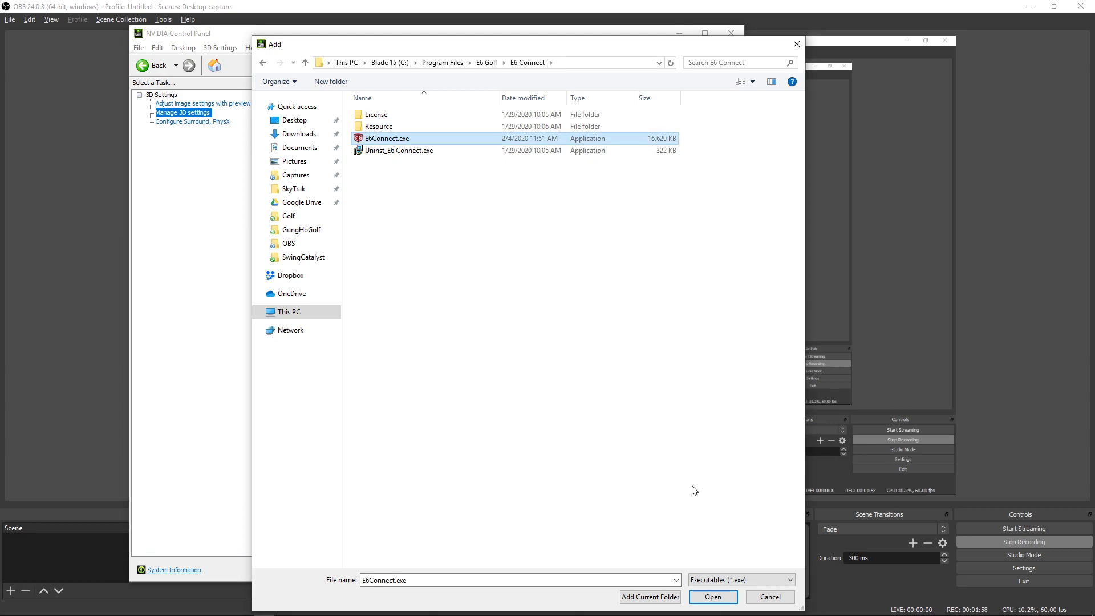
{"action": "left_click", "coordinate": [712, 596]}
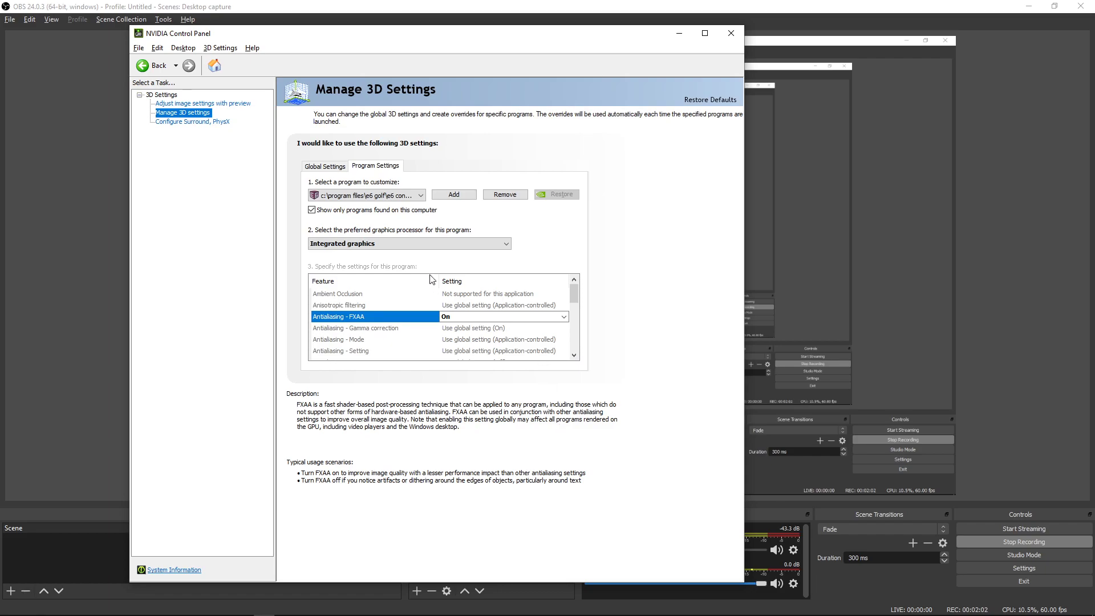
- Set E6Connect.exe's preferred graphics processor to High-performance NVIDIA processor and apply it
{"action": "left_click", "coordinate": [427, 244]}
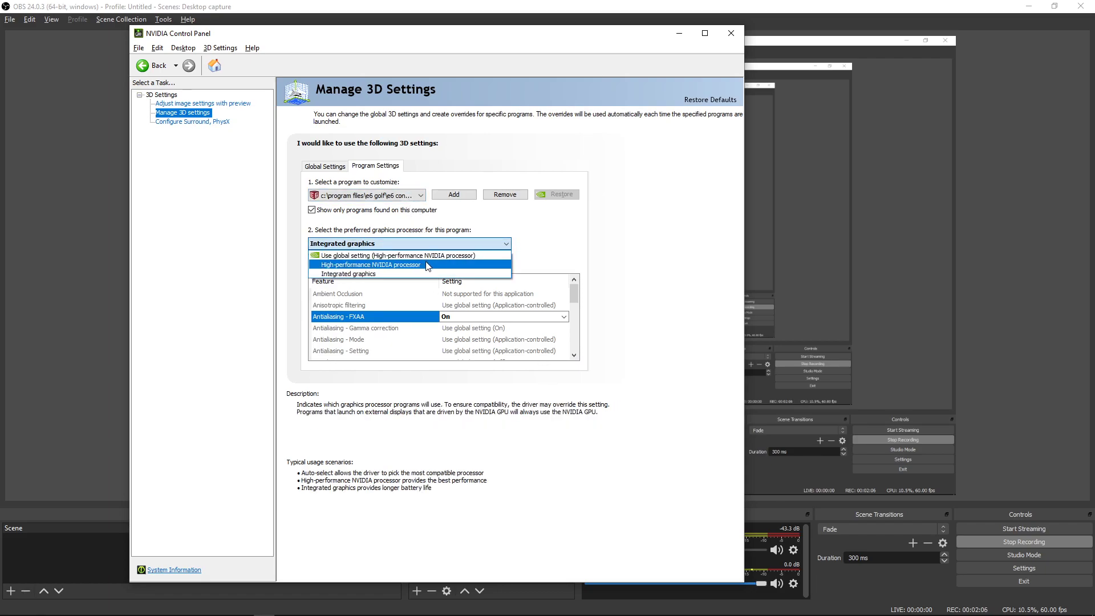
{"action": "left_click", "coordinate": [427, 265]}
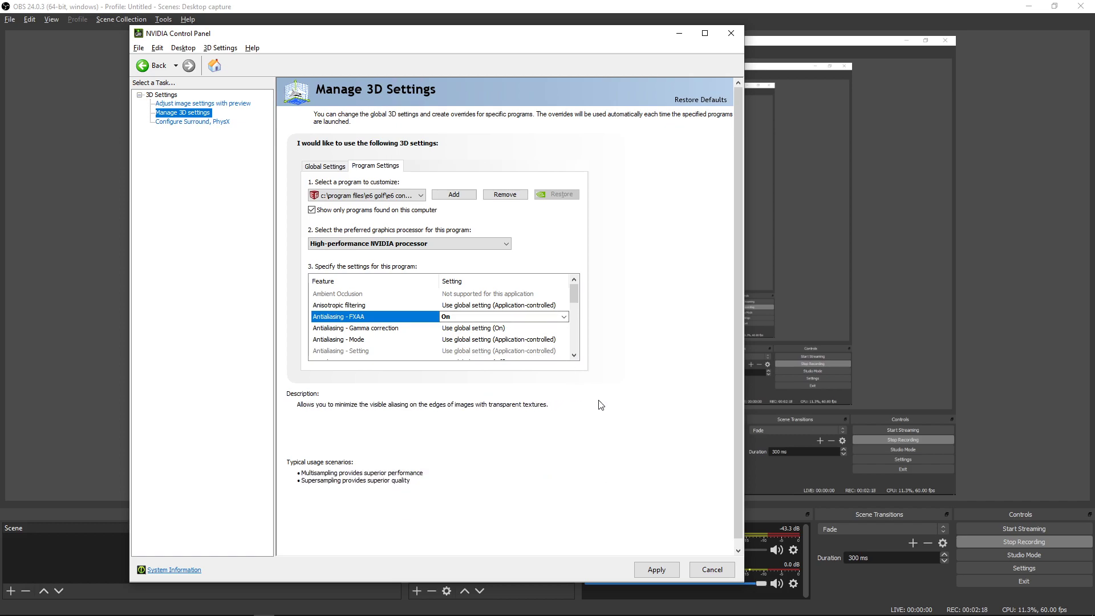
{"action": "left_click", "coordinate": [656, 570]}
- Relaunch E6 Connect by searching 'e6' in the Start menu
{"action": "key", "text": "super"}
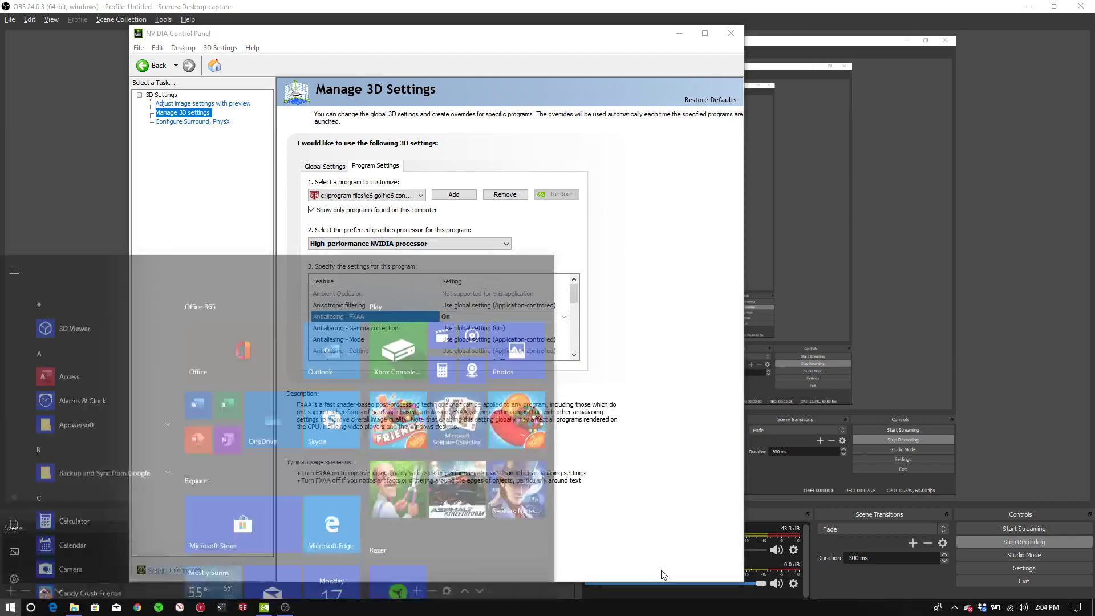
{"action": "type", "text": "e6"}
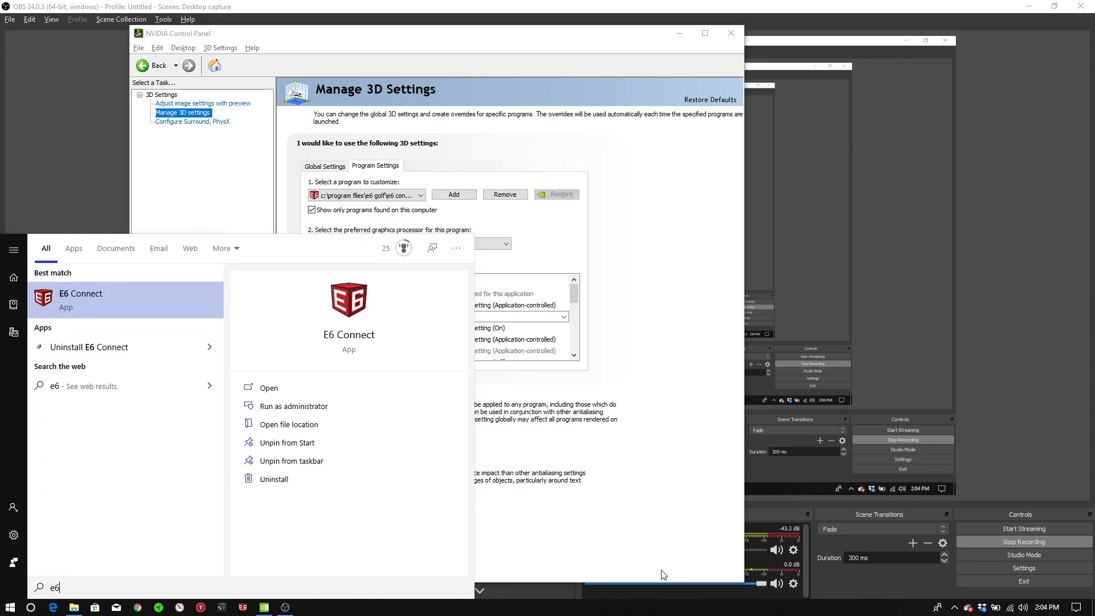
{"action": "key", "text": "Return"}
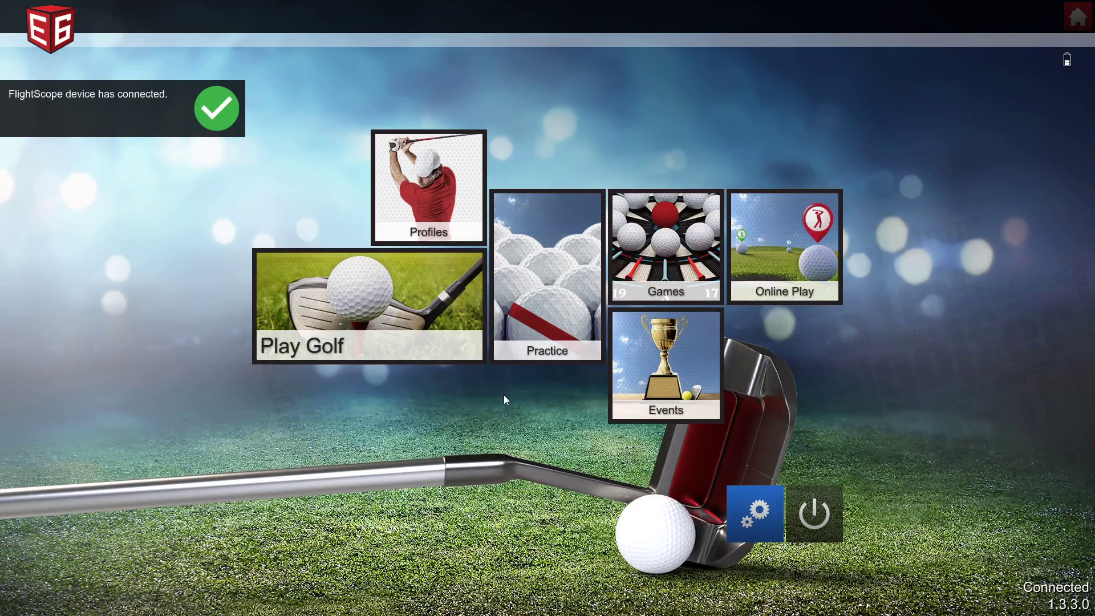
- Join the saved player and tee off a Stroke Play round at Asiana Country Club
{"action": "left_click", "coordinate": [377, 297]}
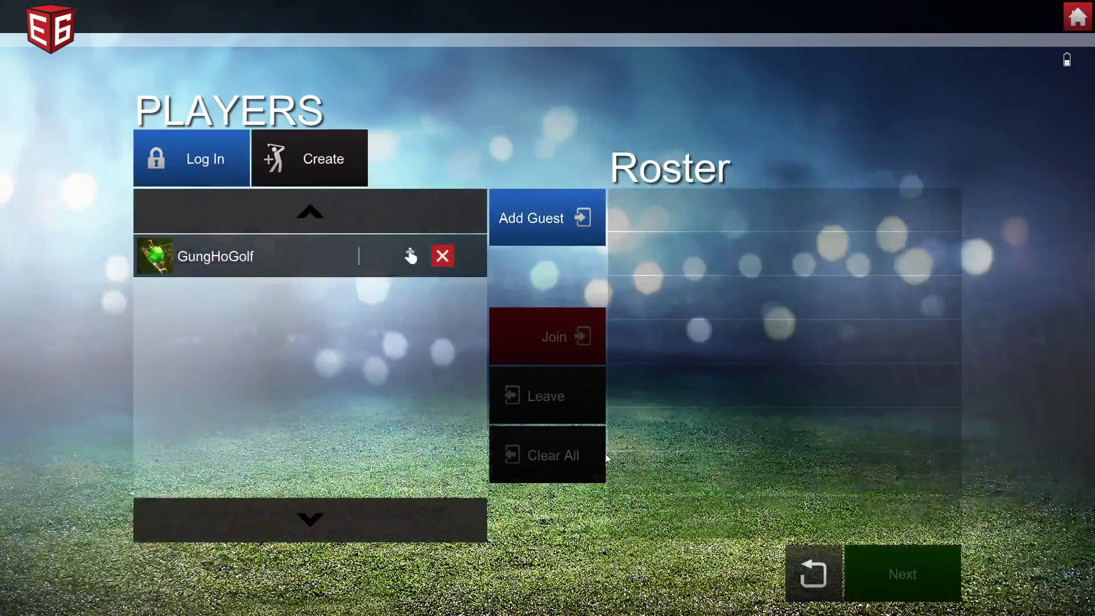
{"action": "left_click", "coordinate": [296, 255]}
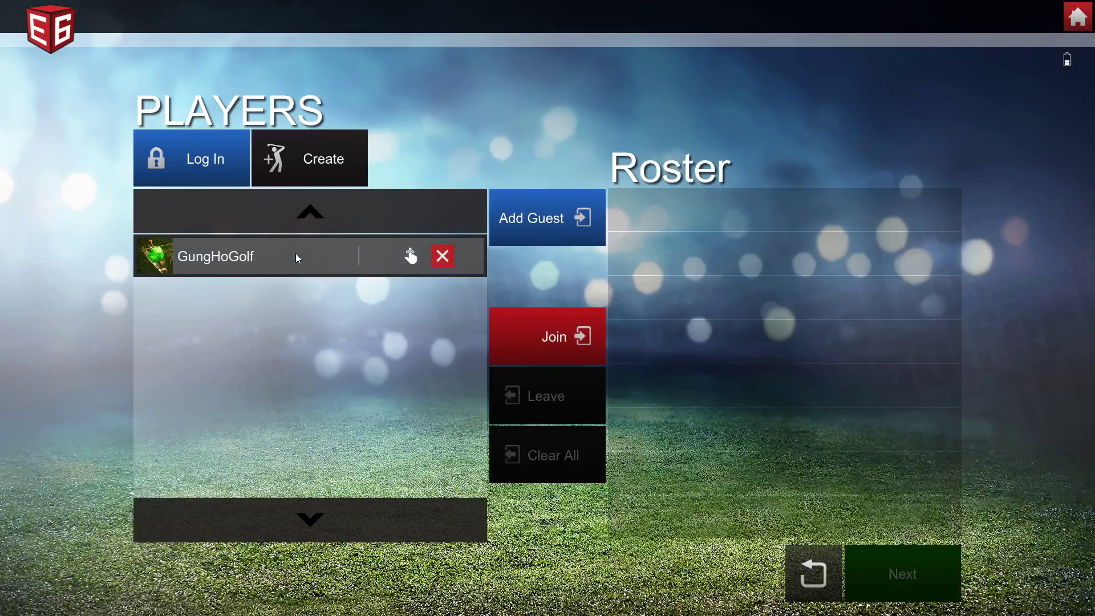
{"action": "left_click", "coordinate": [541, 347]}
{"action": "left_click", "coordinate": [882, 567]}
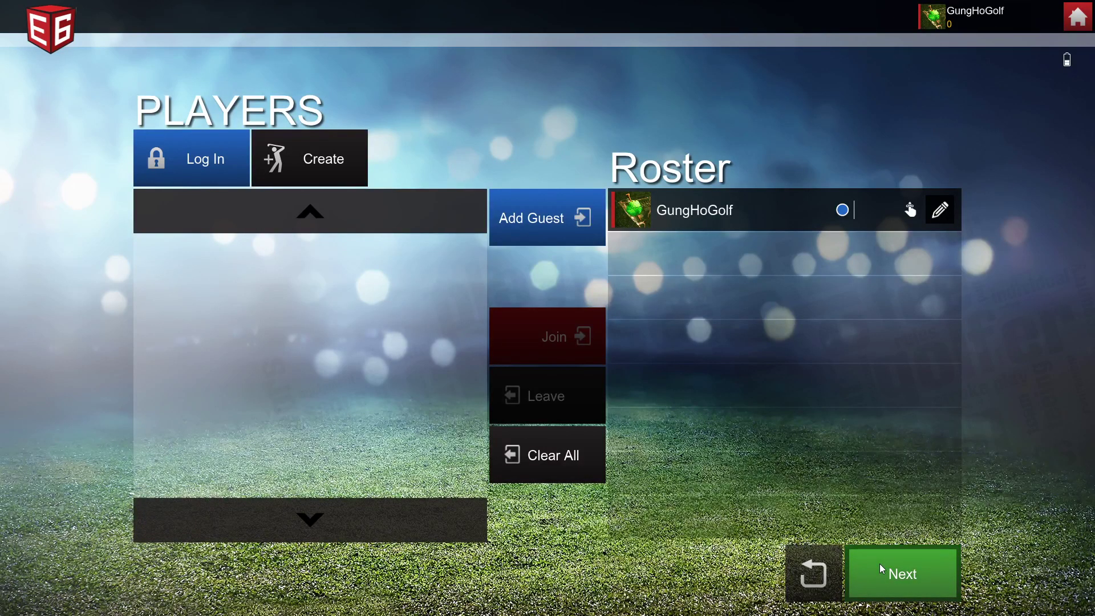
{"action": "left_click", "coordinate": [893, 574]}
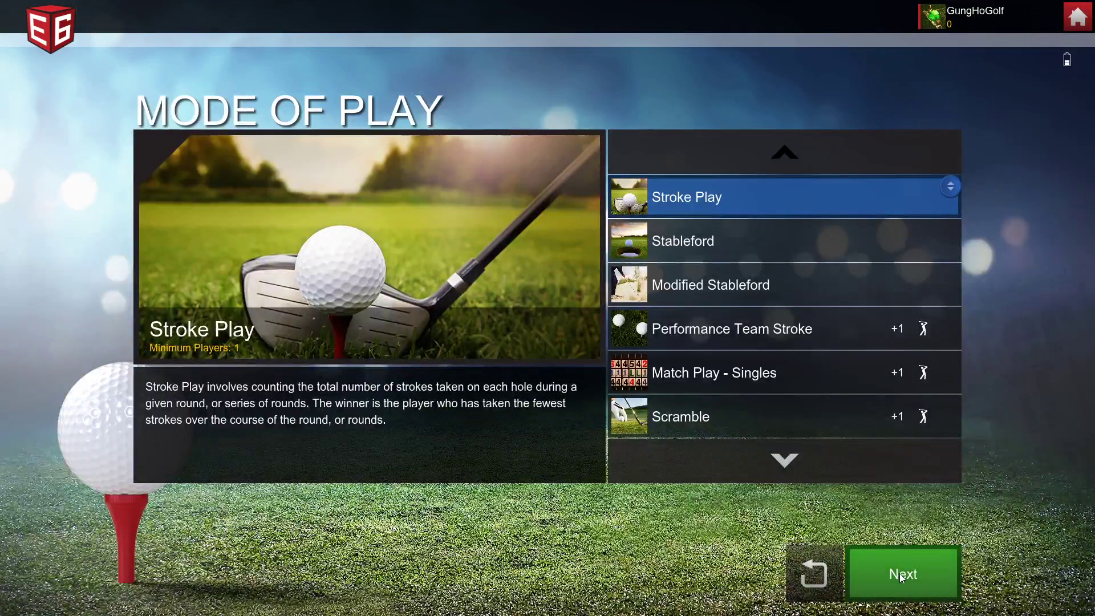
{"action": "left_click", "coordinate": [901, 576]}
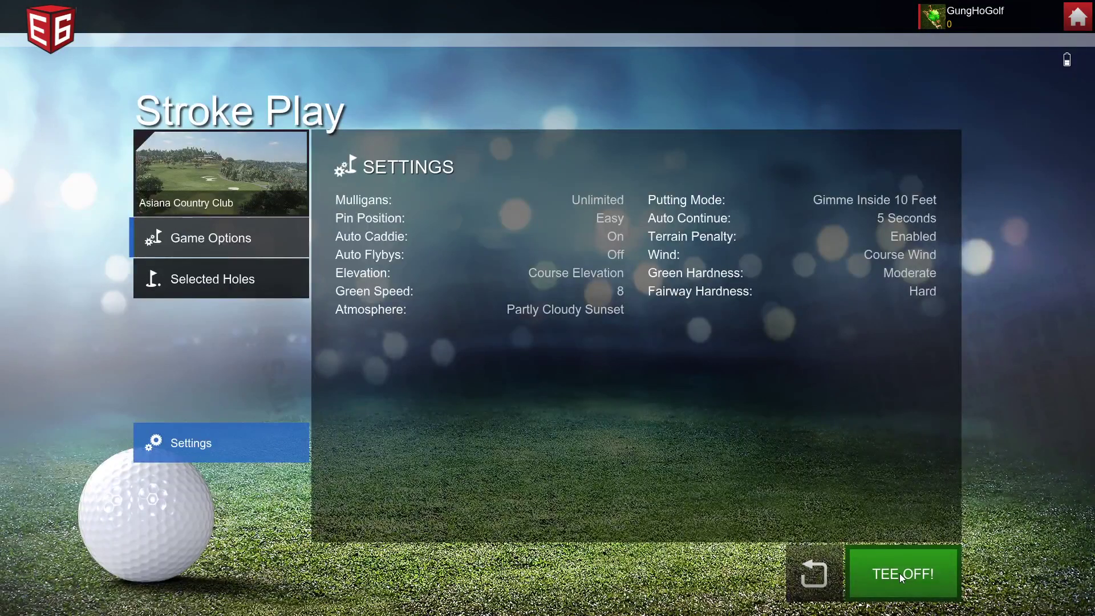
{"action": "left_click", "coordinate": [903, 576]}
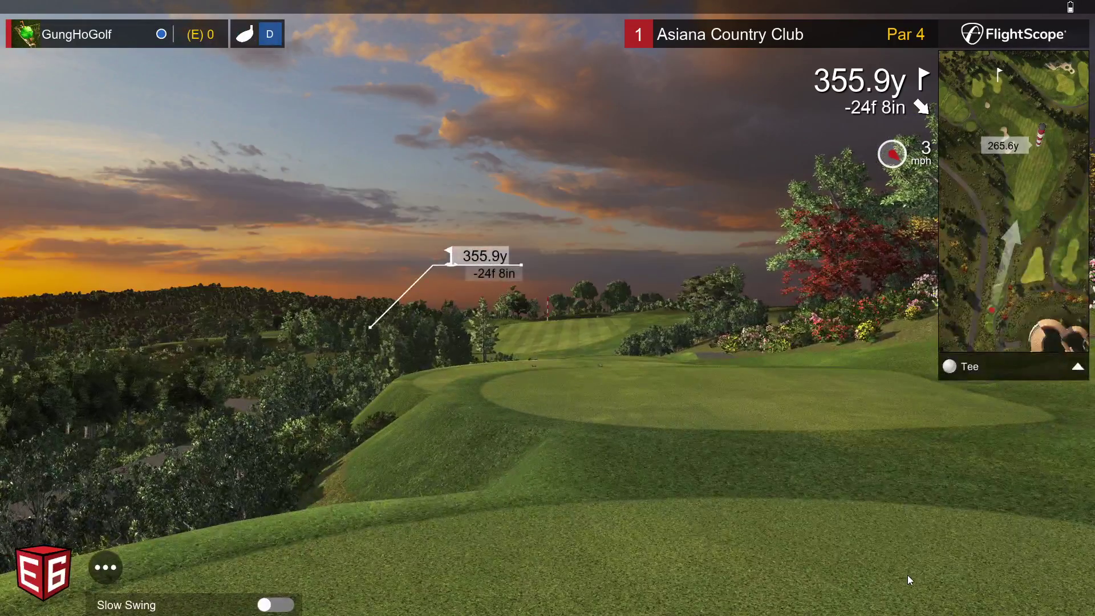
- Start the hole 1 flyover from the in-round options menu
{"action": "left_click", "coordinate": [106, 568]}
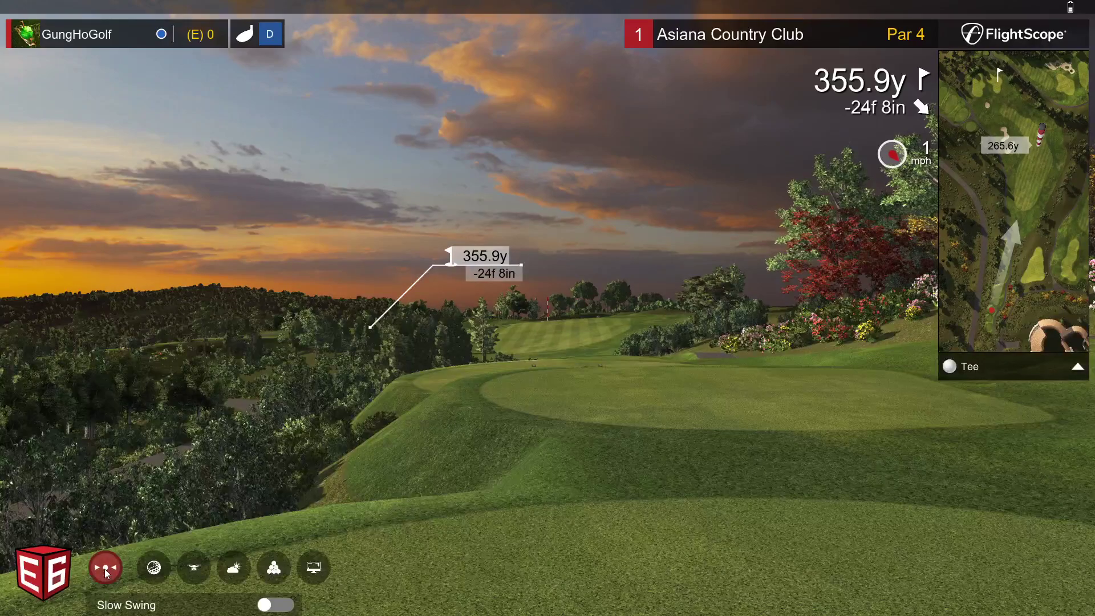
{"action": "left_click", "coordinate": [198, 570]}
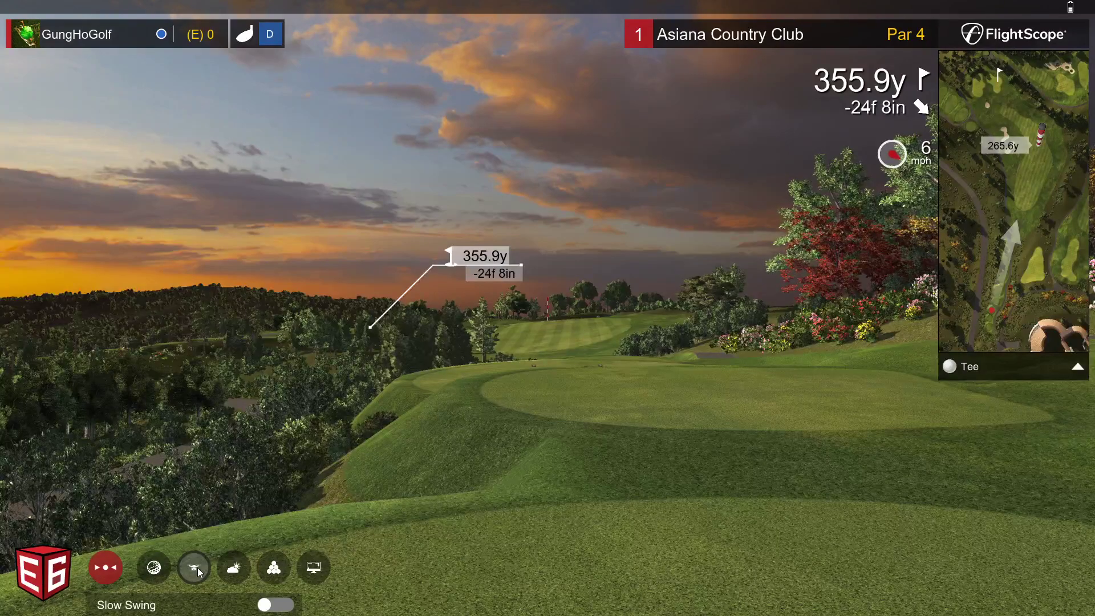
{"action": "left_click", "coordinate": [194, 568]}
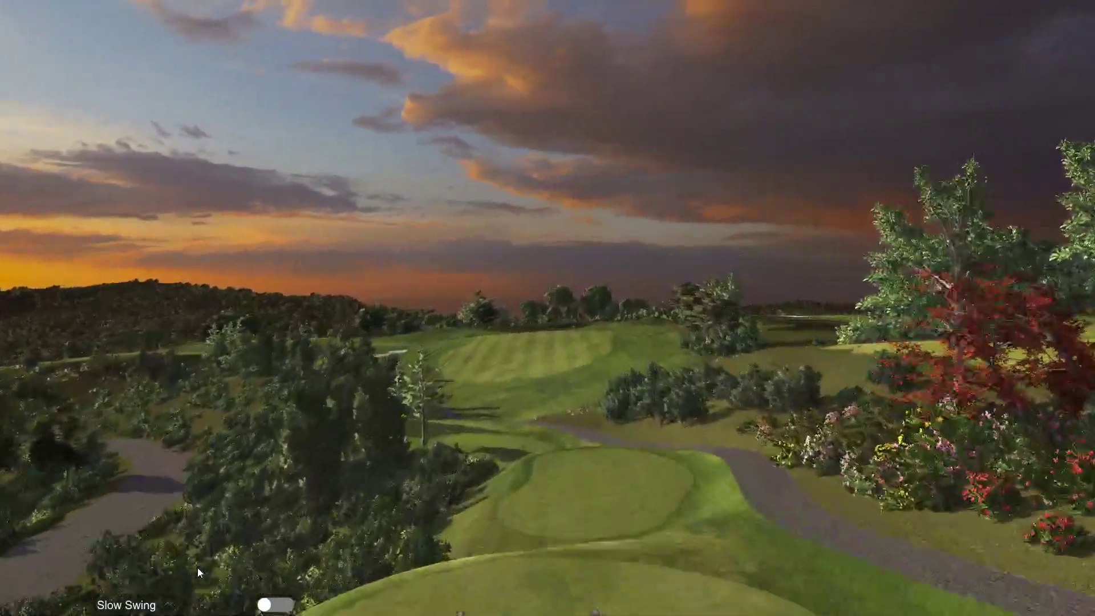